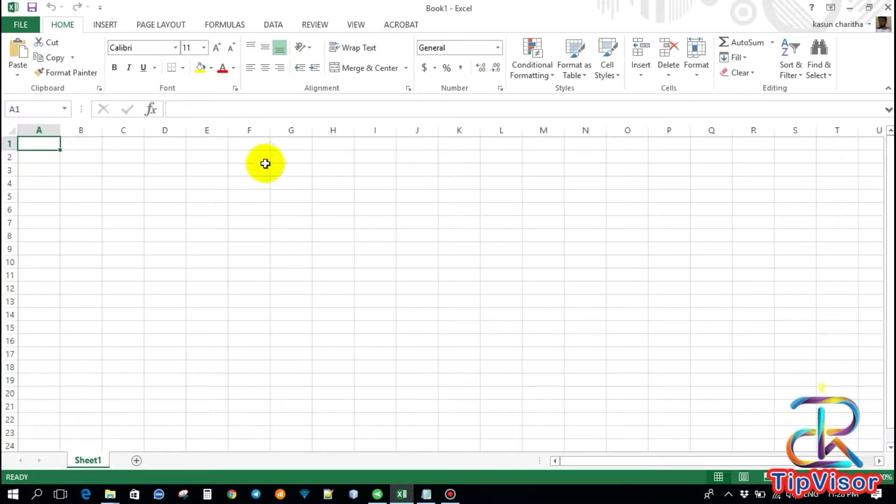
Switch to Notepad and examine the polyline point coordinates listed in corrdinate.txt from beginning to end.
click(427, 495)
scroll(502, 350, down, 2)
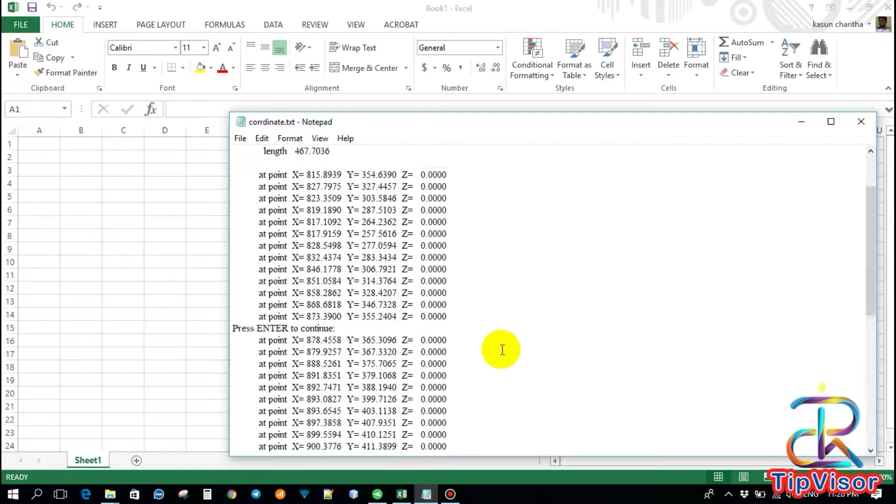
scroll(503, 350, up, 2)
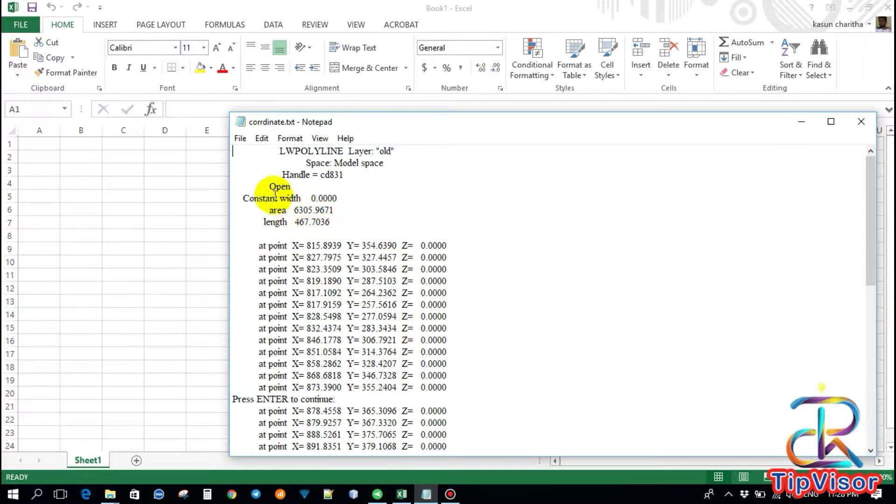
scroll(516, 252, down, 10)
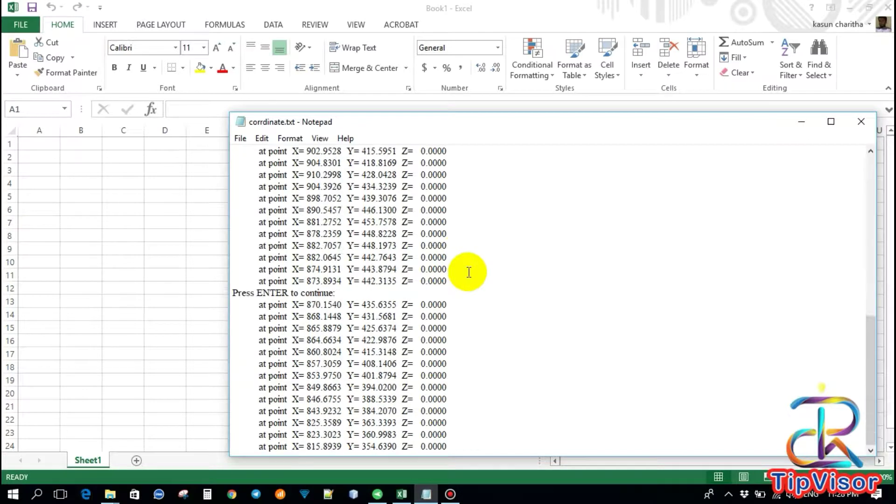
scroll(459, 327, up, 10)
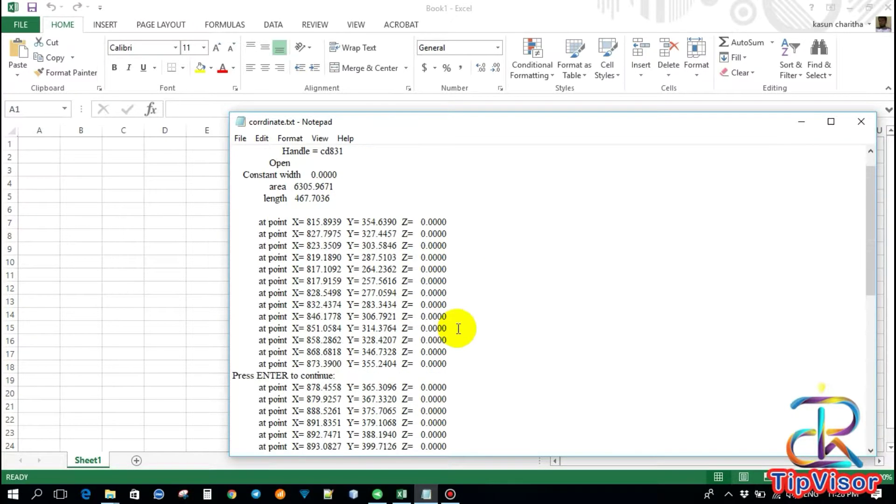
scroll(458, 329, down, 10)
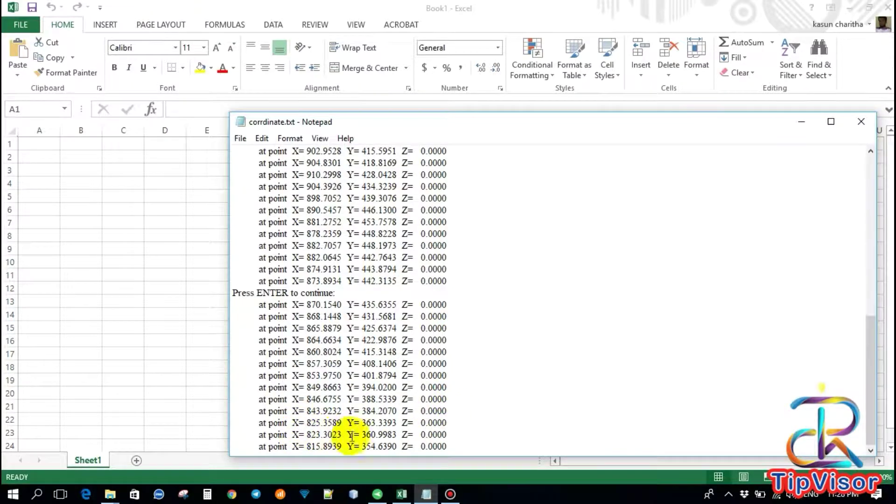
scroll(460, 380, up, 10)
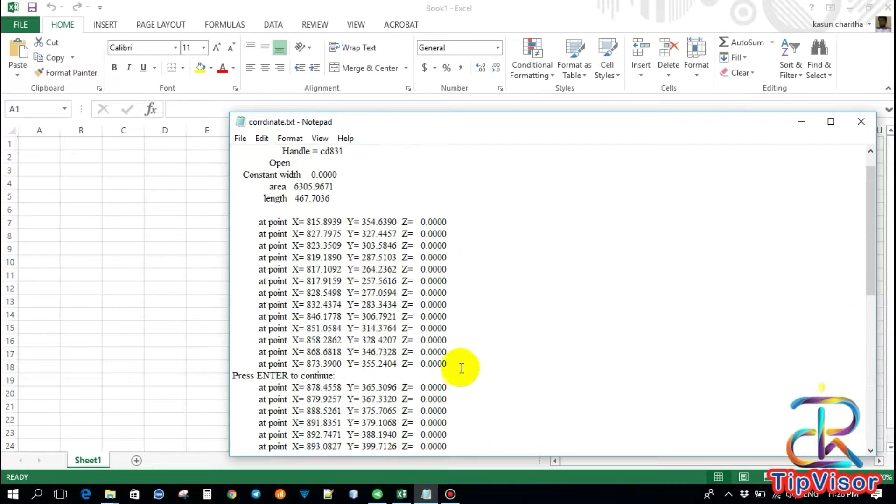
scroll(489, 260, down, 9)
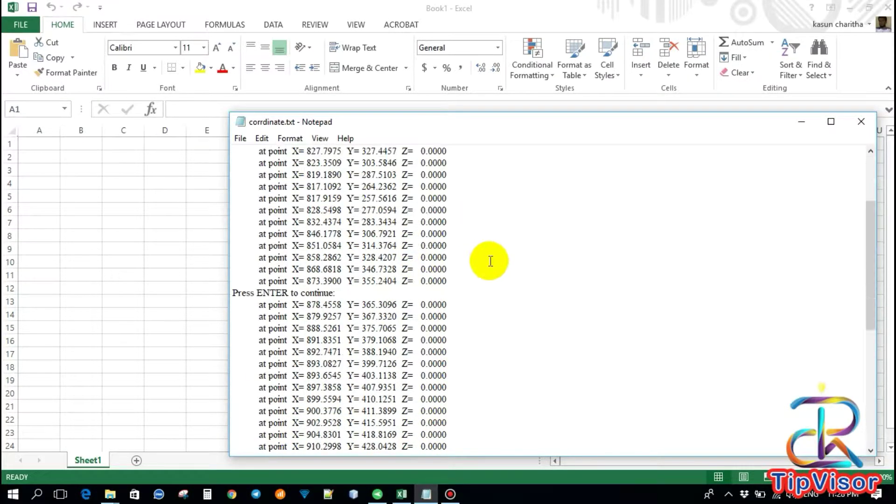
scroll(493, 369, down, 2)
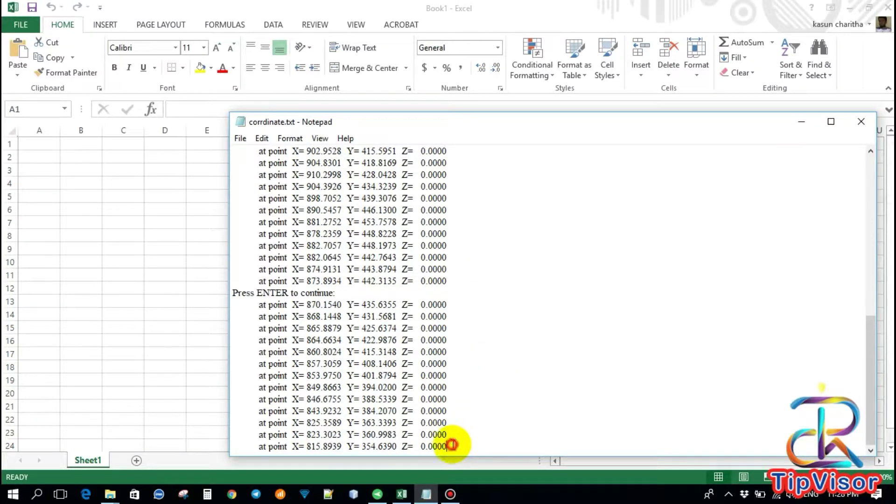
Copy all the point coordinate lines from corrdinate.txt and paste them into the blank Excel sheet starting at cell A1.
drag(452, 445, 225, 240)
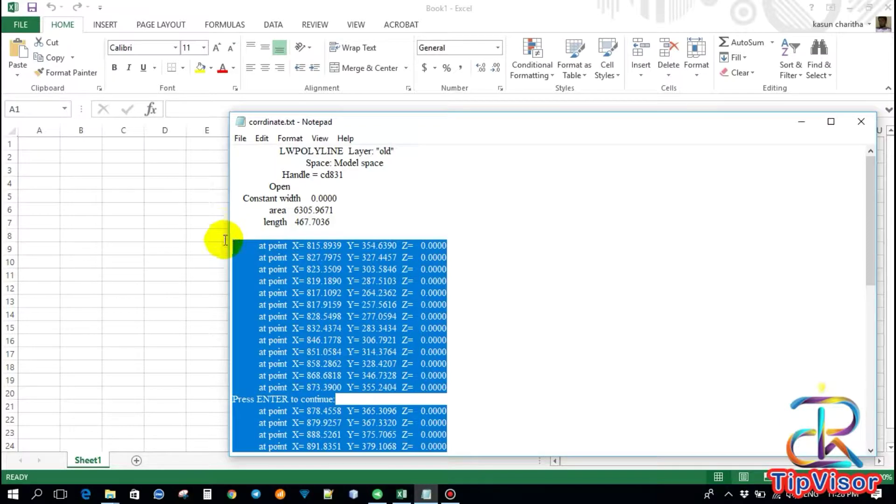
right_click(261, 249)
click(285, 291)
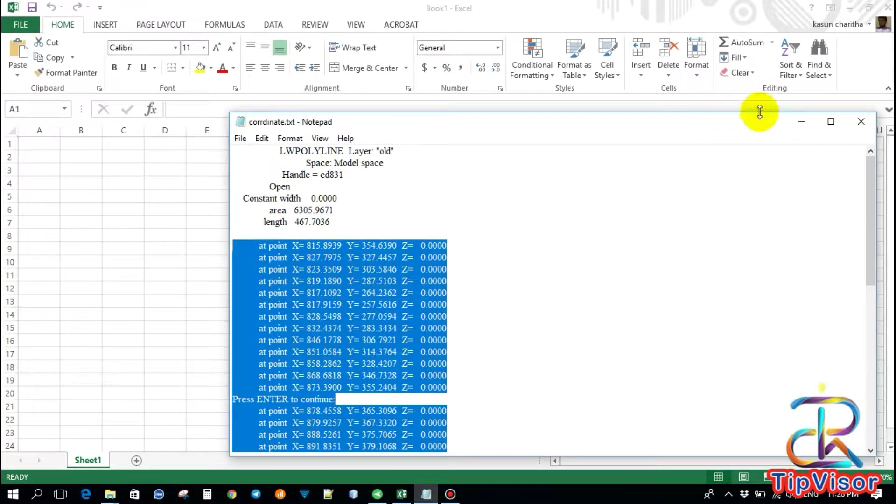
click(801, 122)
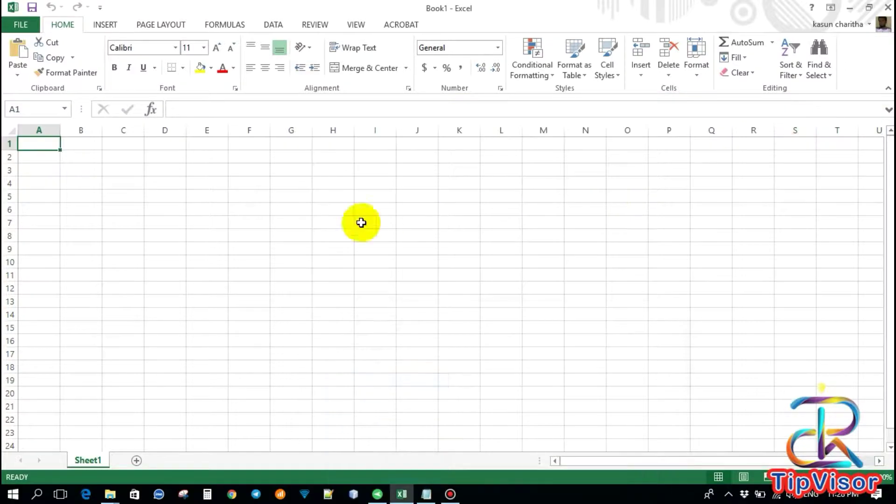
right_click(46, 140)
click(74, 196)
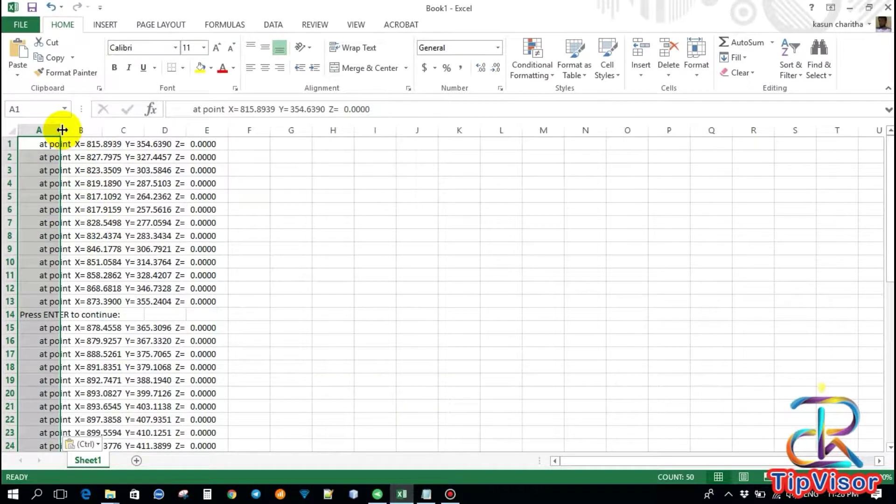
drag(62, 130, 271, 131)
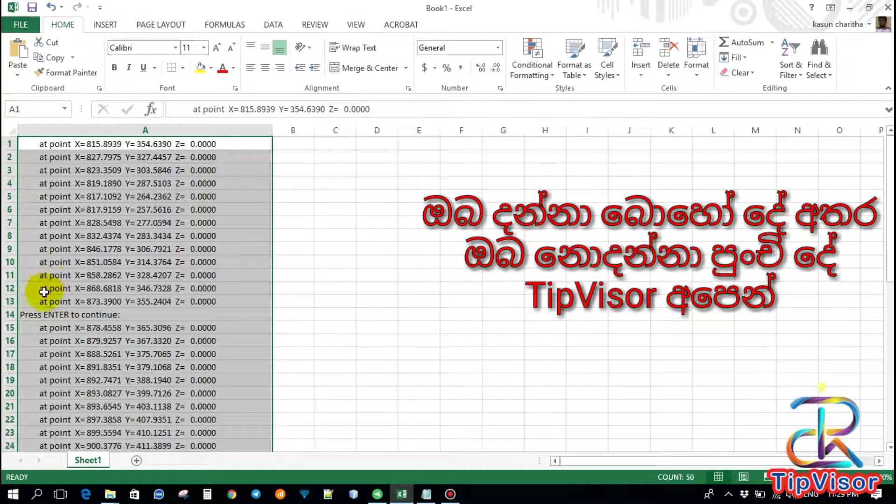
drag(270, 131, 64, 135)
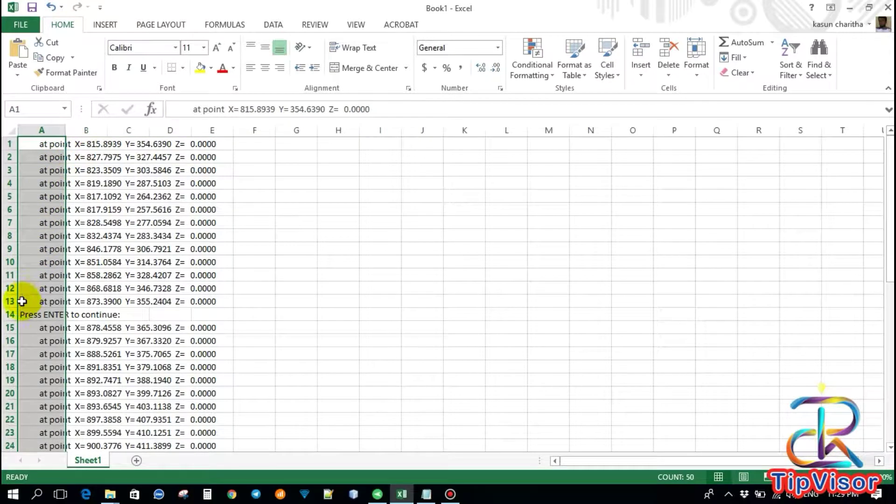
Delete both "Press ENTER to continue:" rows from the pasted data and check the list for remaining ones.
click(9, 314)
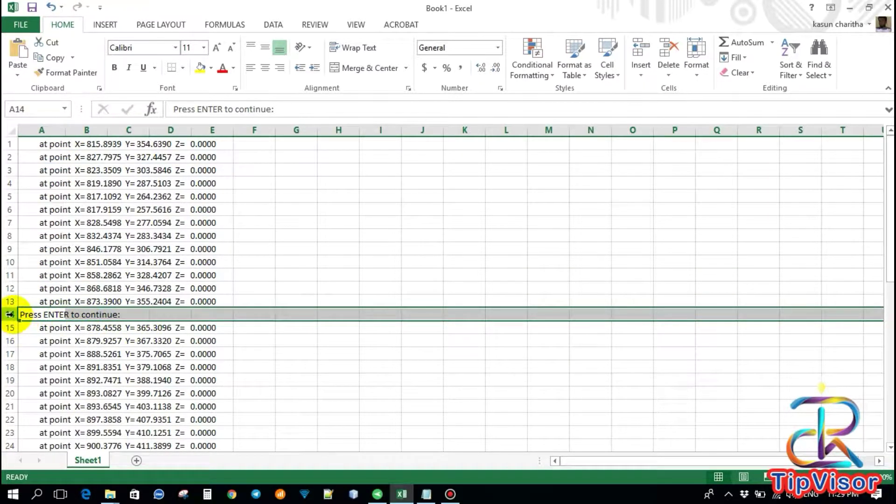
right_click(13, 316)
click(51, 226)
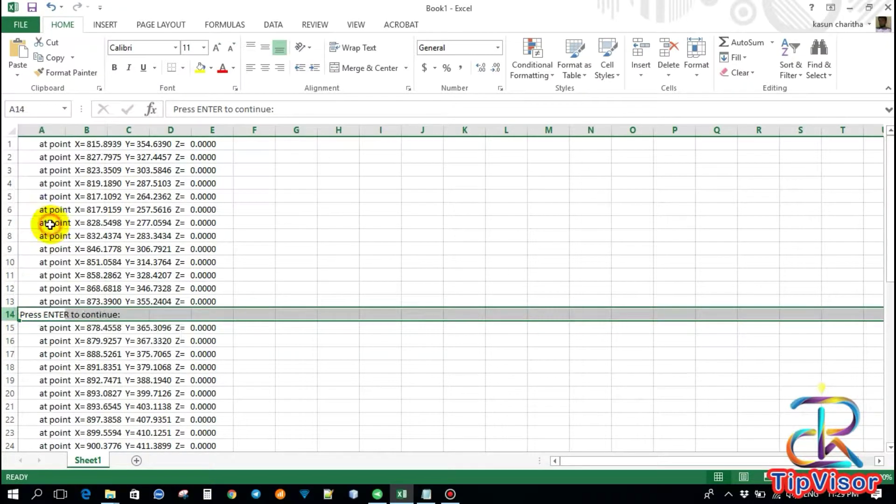
scroll(241, 314, down, 6)
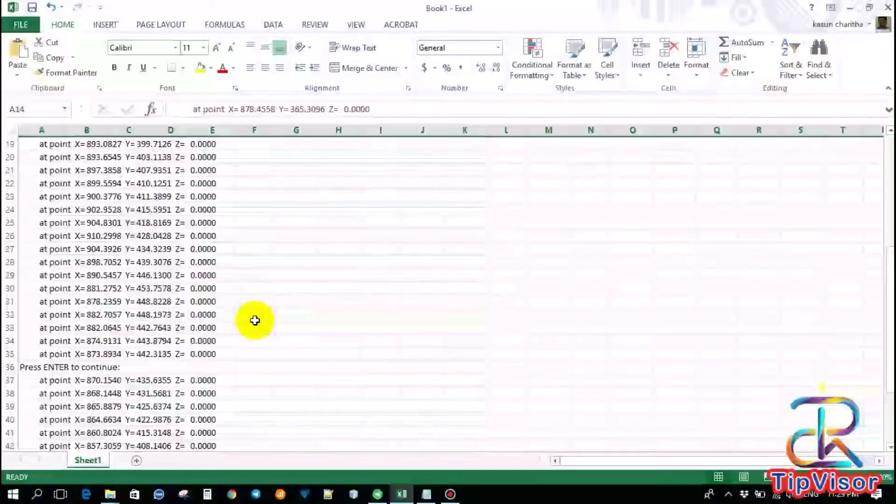
click(5, 367)
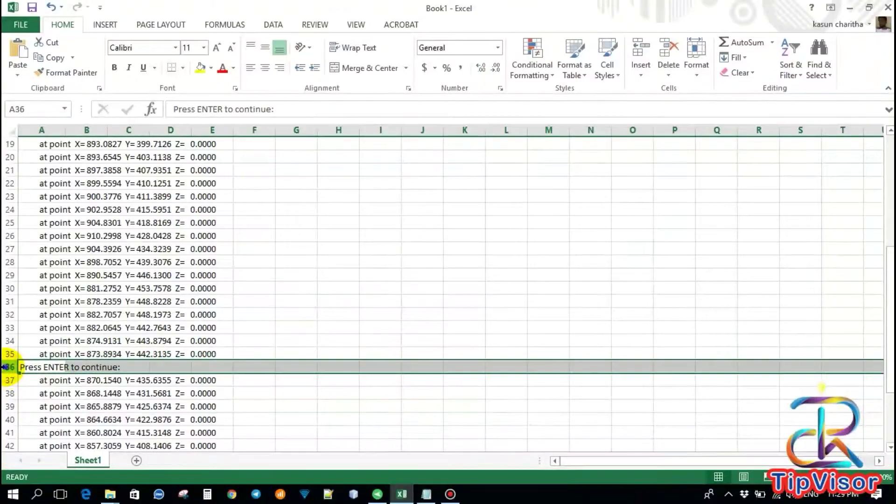
right_click(6, 367)
click(40, 279)
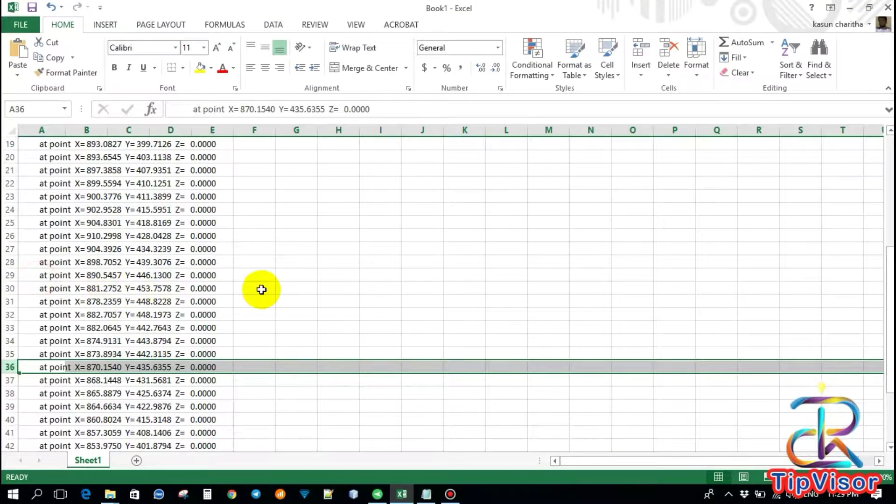
scroll(262, 292, down, 4)
scroll(266, 298, up, 2)
scroll(266, 299, up, 8)
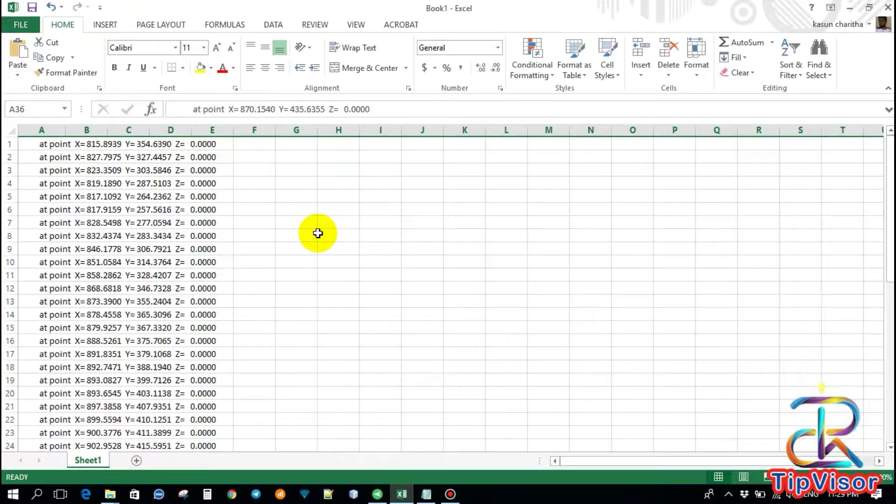
scroll(318, 234, down, 8)
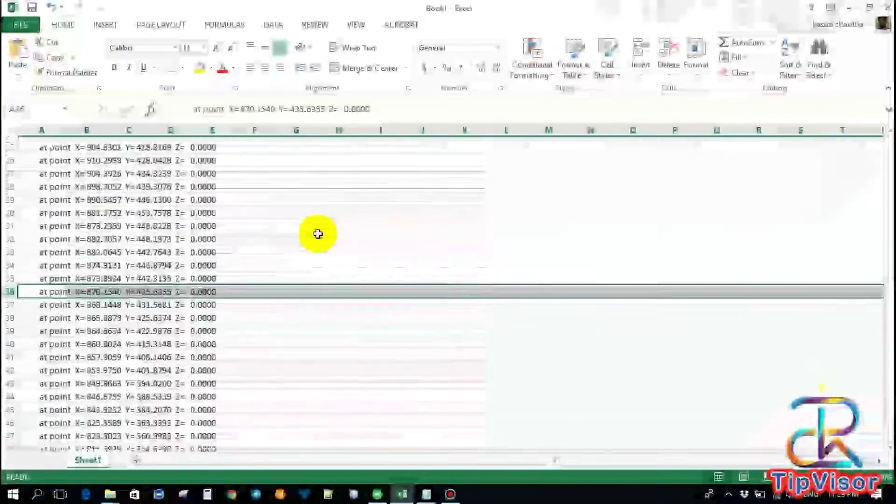
scroll(318, 233, up, 8)
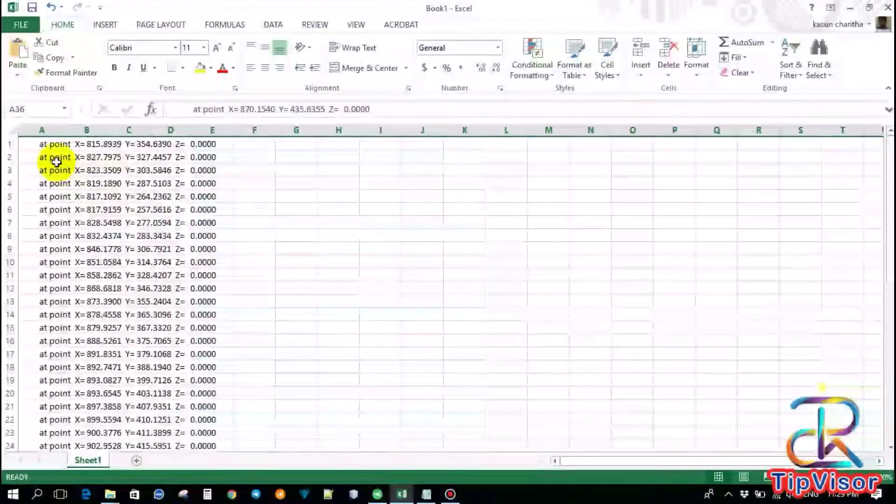
Start Text to Columns on all of column A with the Fixed width data type and proceed to the column breaks.
click(42, 130)
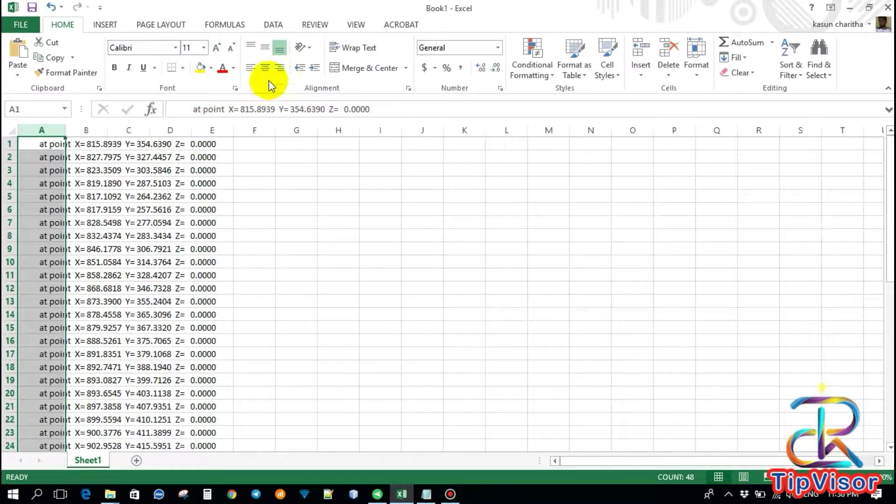
click(274, 25)
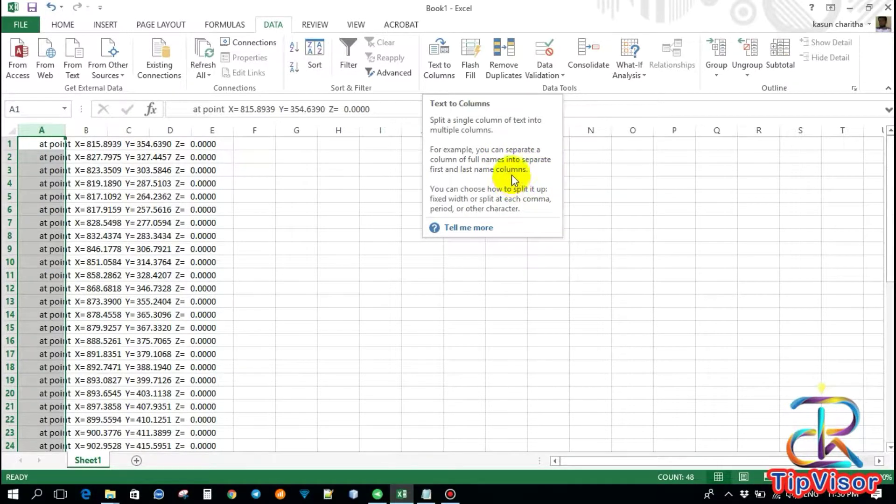
click(441, 65)
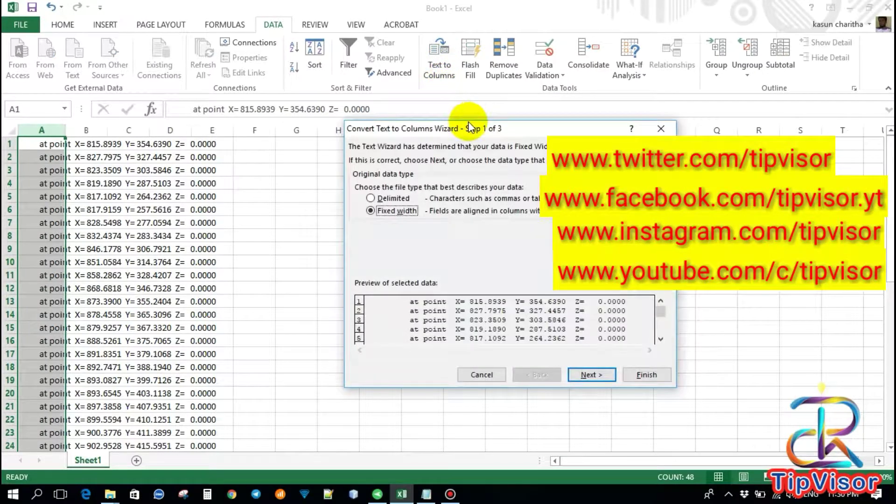
drag(459, 127, 303, 88)
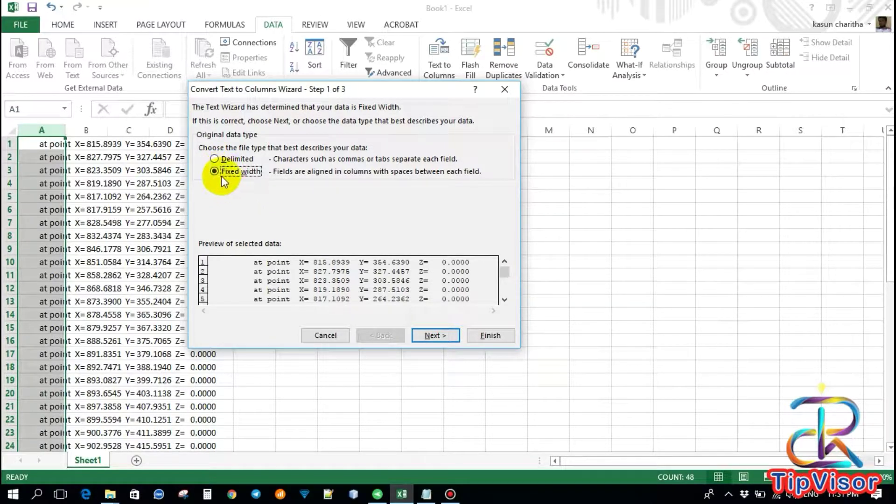
click(429, 336)
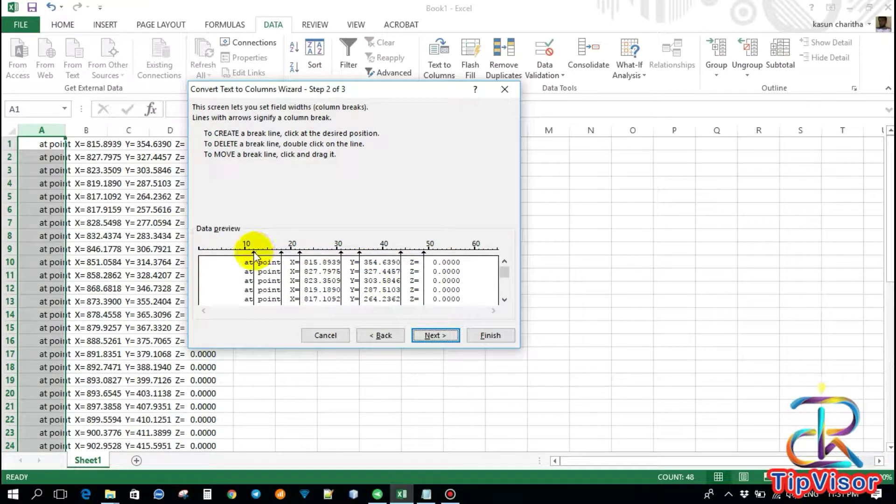
Shift the column breaks to just before "point", "X=" and the Z values, and proceed to the column data formats.
drag(253, 251, 258, 256)
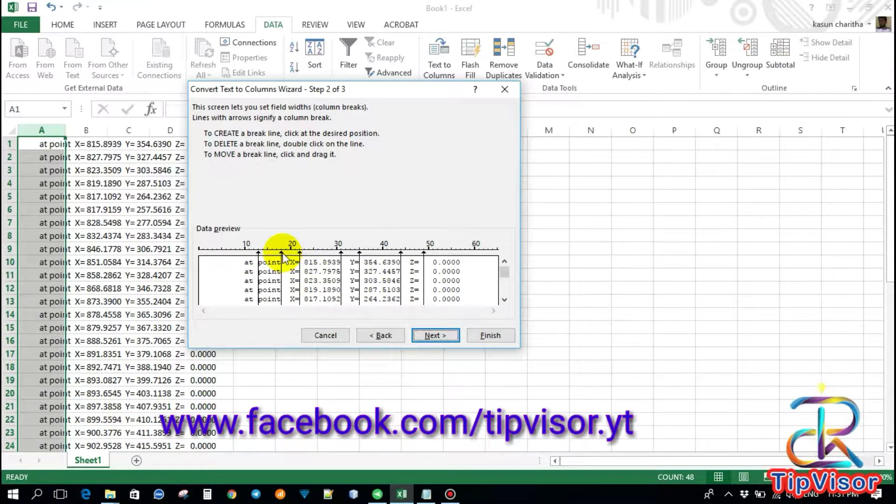
drag(282, 254, 351, 253)
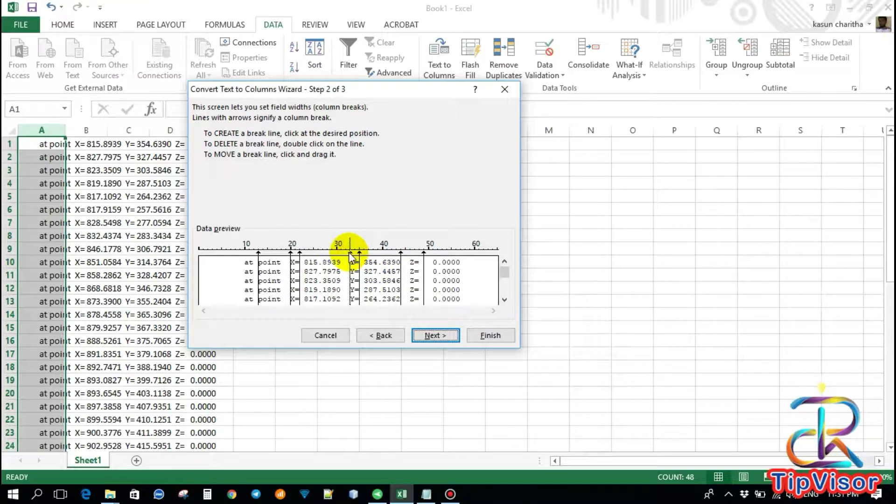
drag(349, 252, 340, 258)
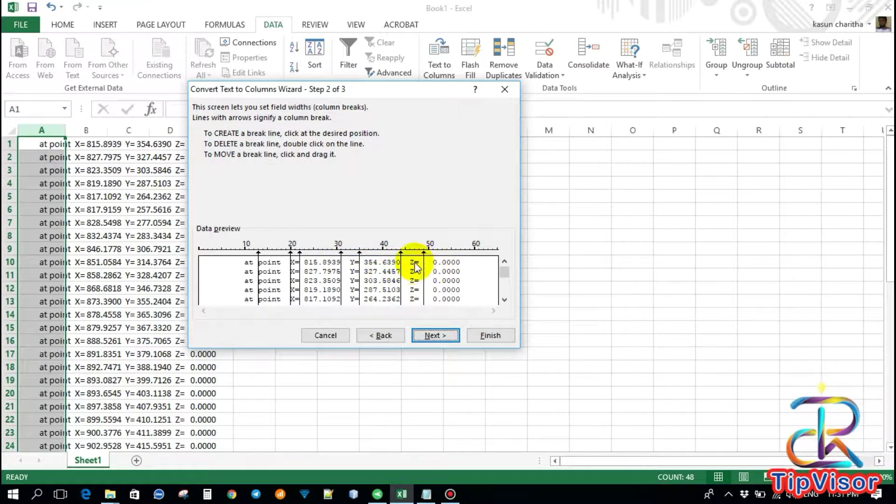
drag(425, 256, 433, 257)
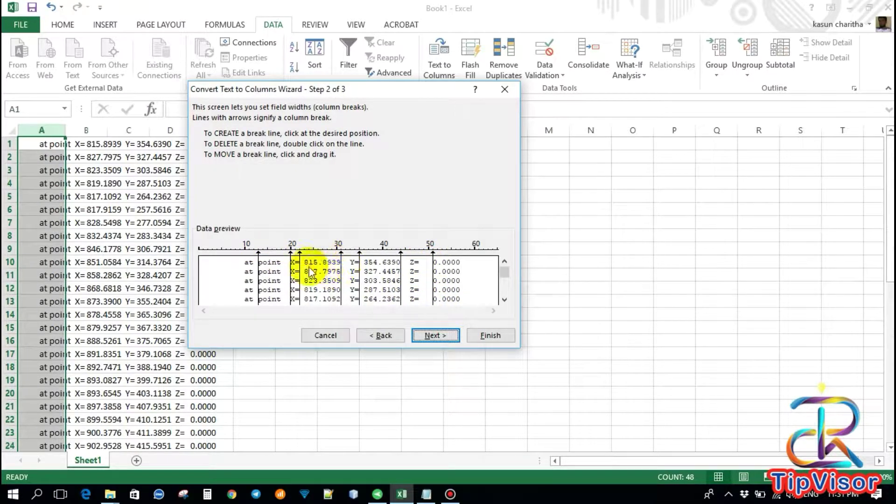
click(449, 335)
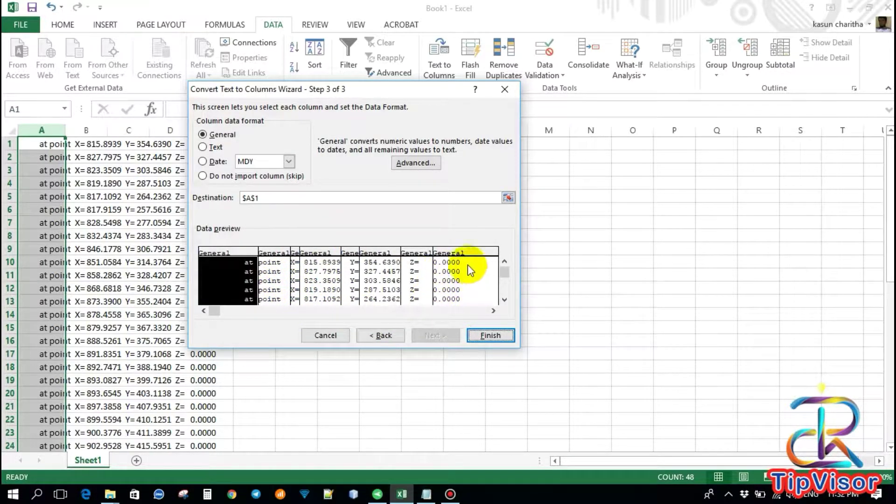
Exclude the "at", "point", "Z=" and Z value columns from the import and finish the Text to Columns conversion.
click(208, 175)
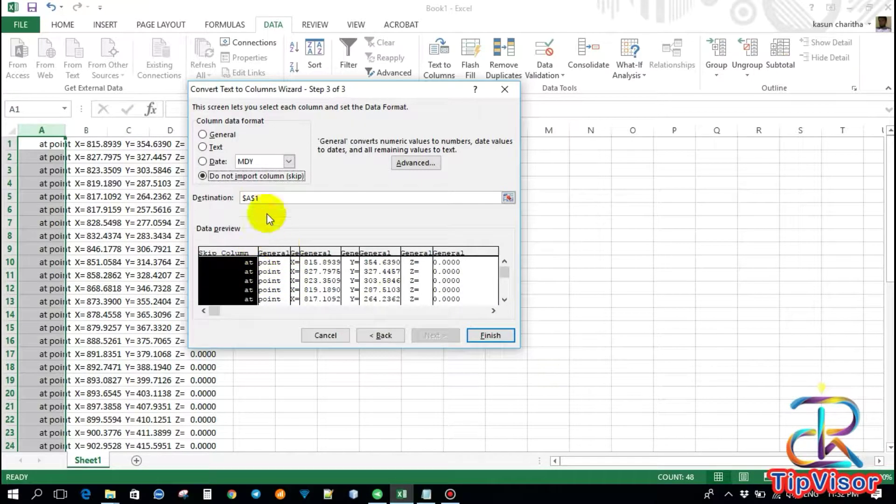
click(277, 256)
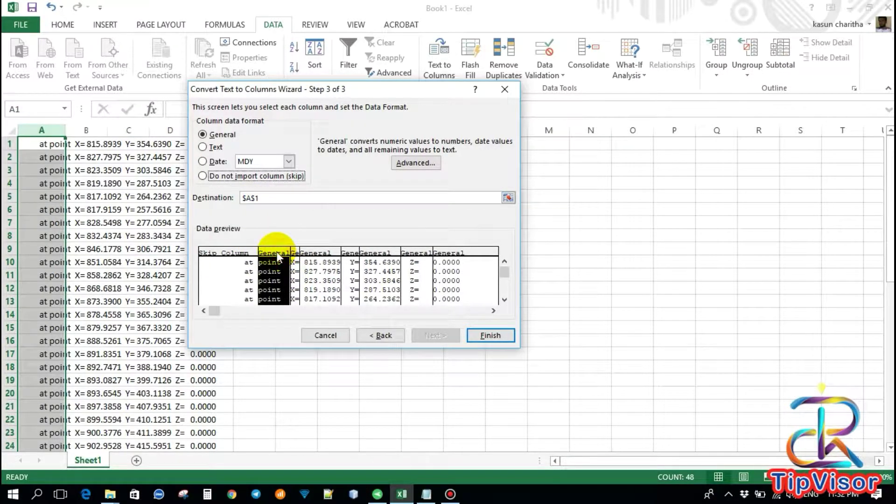
click(202, 176)
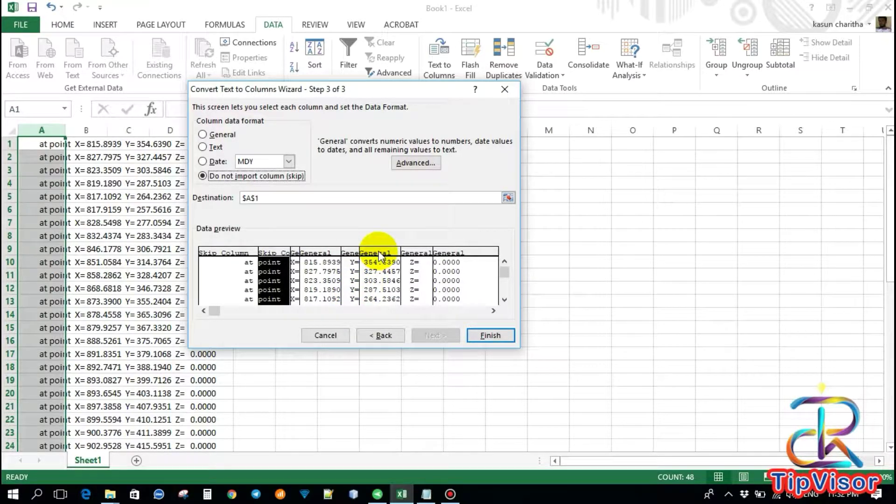
click(417, 254)
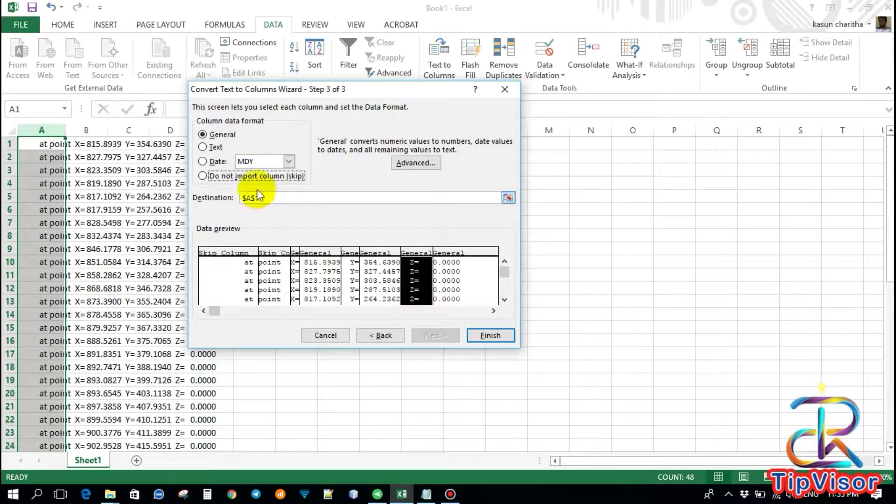
click(247, 179)
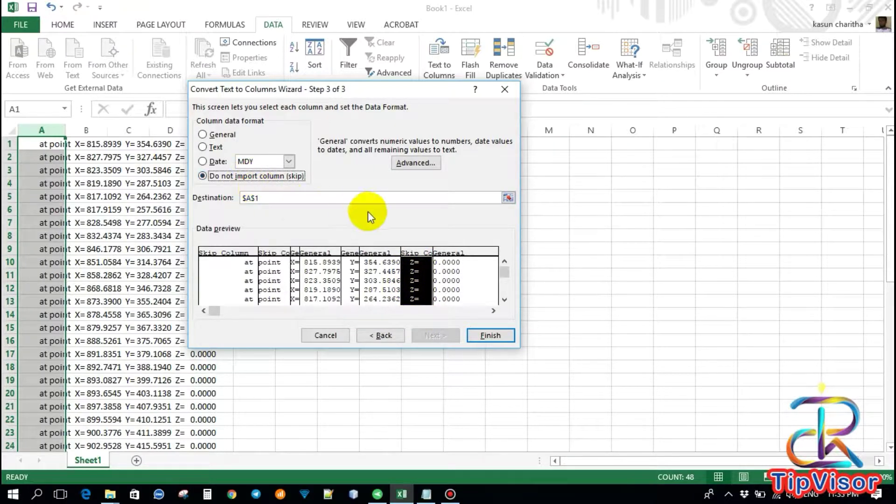
click(444, 259)
click(246, 179)
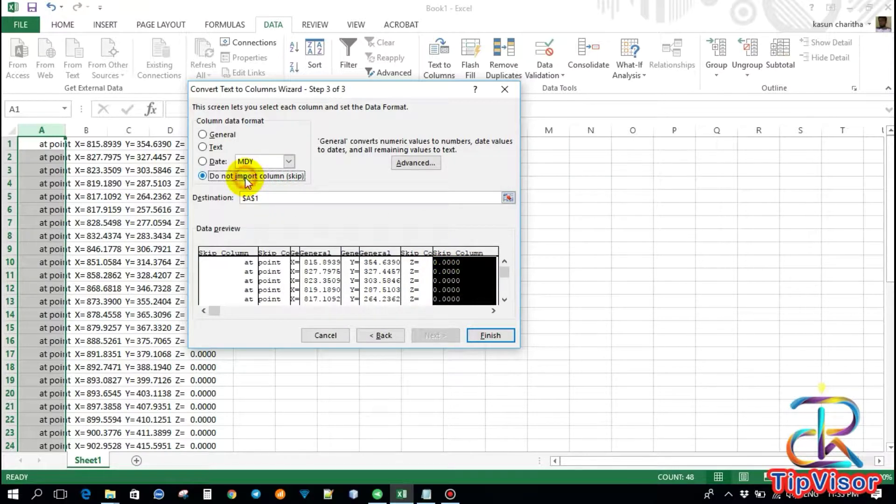
click(490, 336)
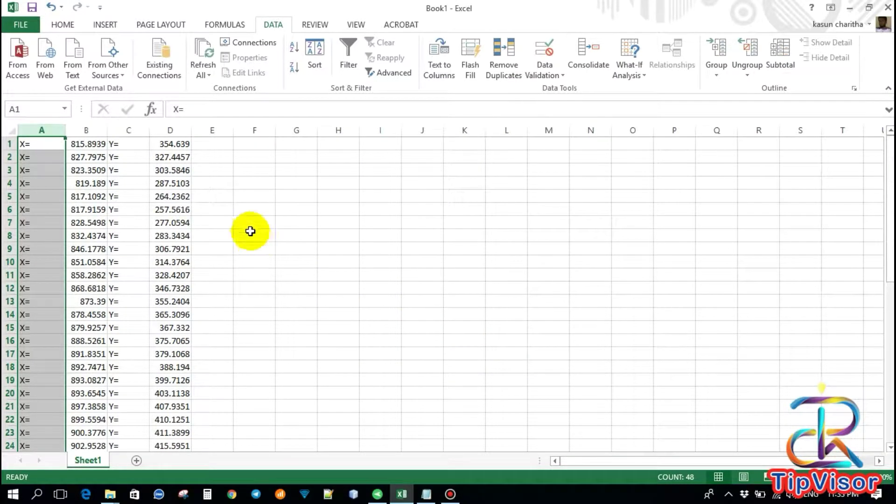
Examine the separated X values in column B and Y values in column D through the length of the list.
drag(65, 136, 83, 402)
click(71, 144)
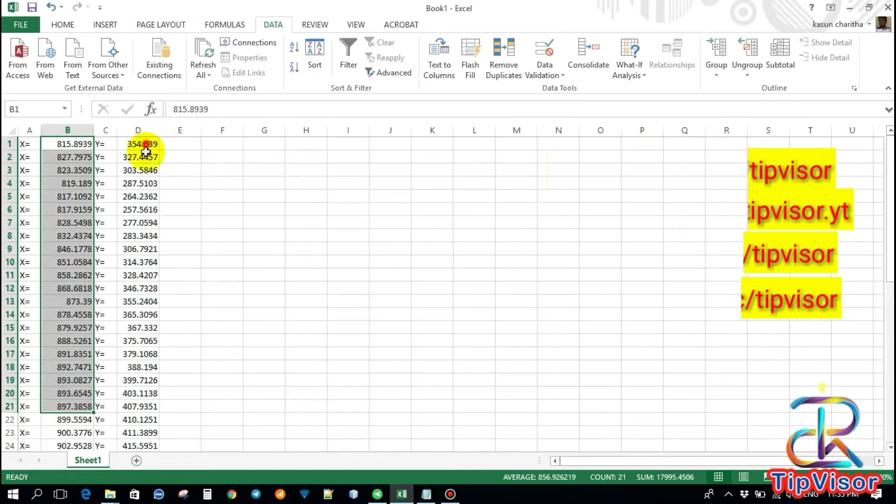
drag(146, 148, 135, 432)
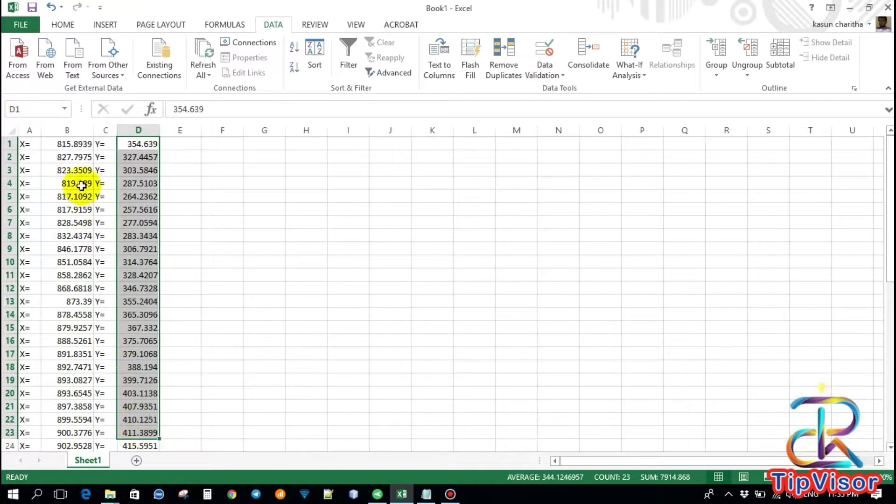
drag(70, 143, 89, 426)
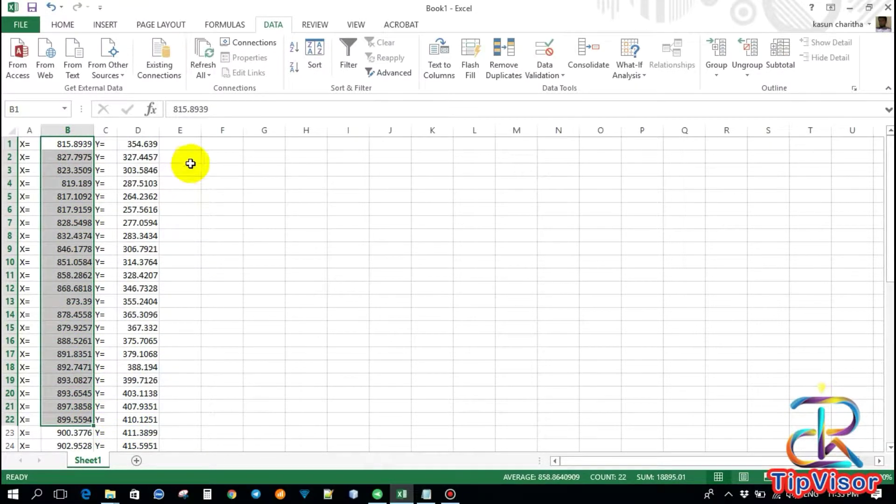
scroll(248, 261, down, 6)
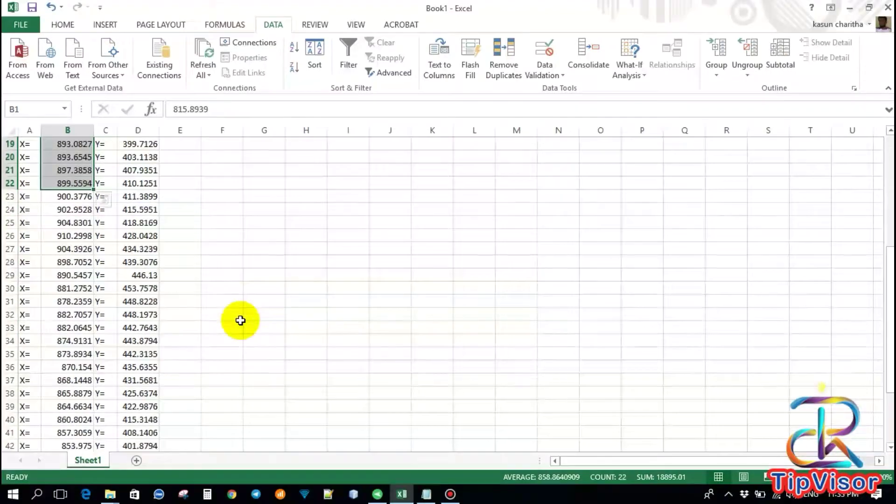
scroll(240, 321, down, 5)
scroll(128, 340, up, 8)
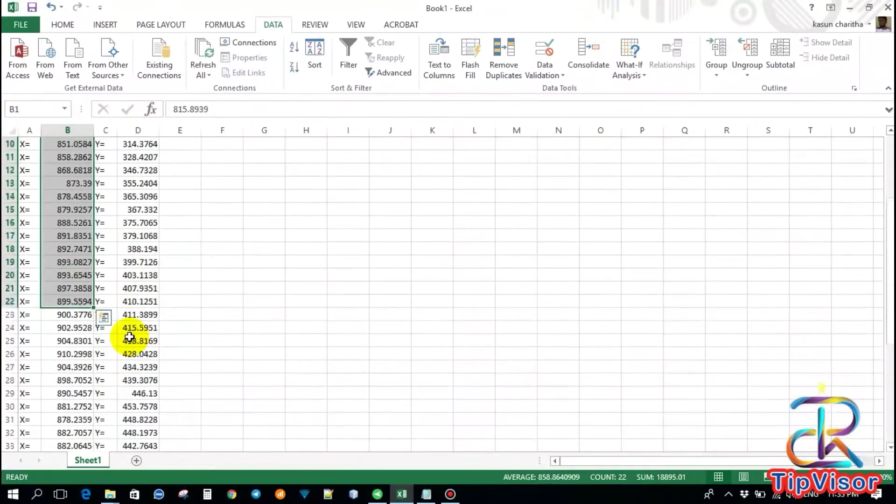
scroll(130, 337, up, 3)
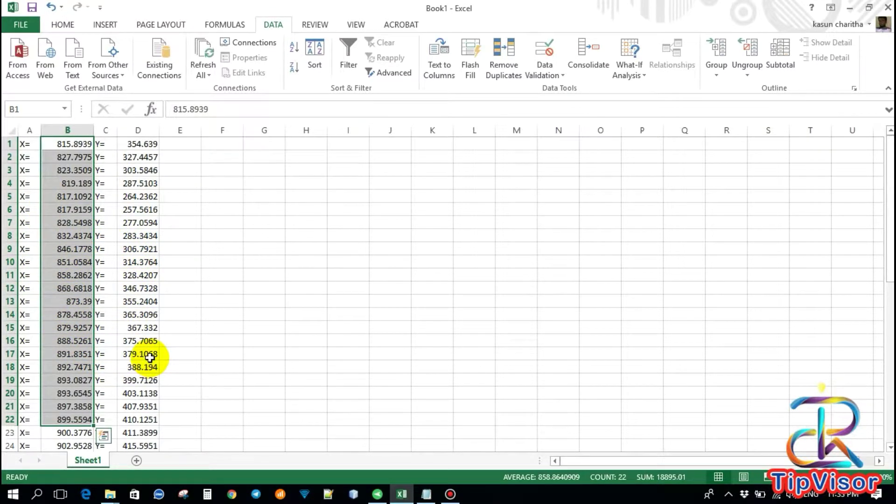
scroll(149, 358, down, 5)
scroll(149, 358, up, 5)
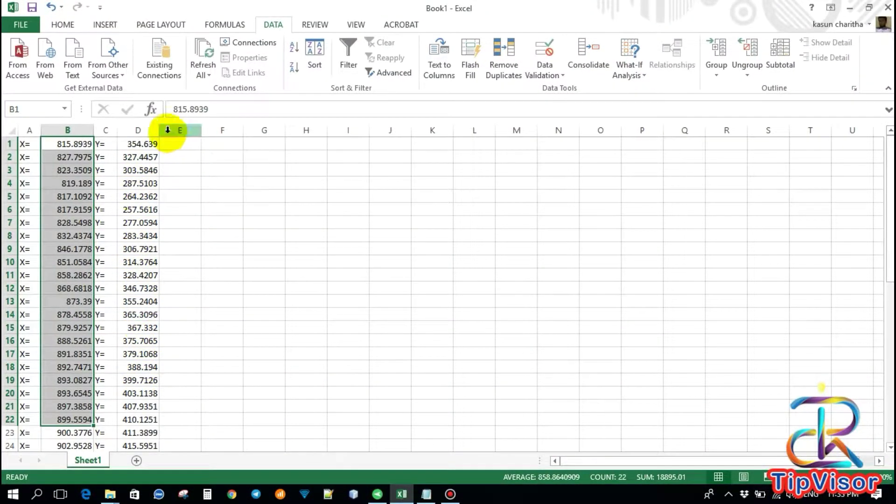
Widen columns A, B, C and D and check the coordinate list down to its last row.
drag(159, 131, 187, 133)
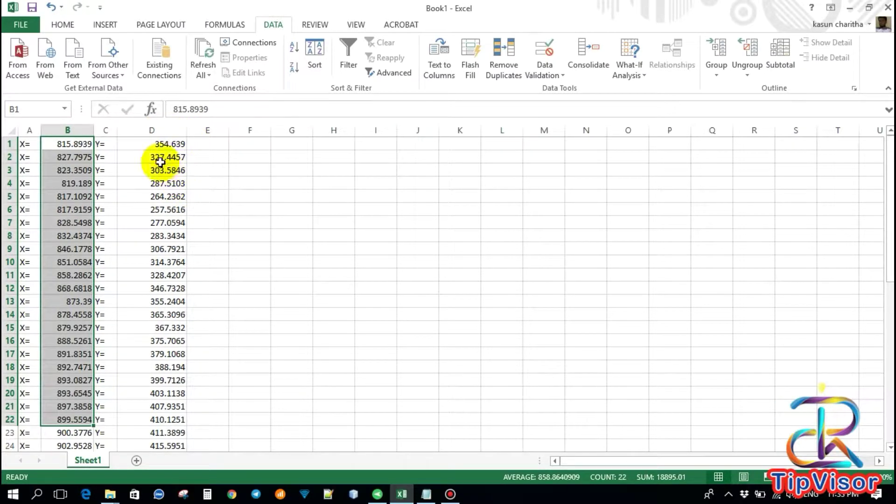
mouse_move(118, 132)
mouse_down()
mouse_move(139, 136)
mouse_move(94, 132)
mouse_move(111, 139)
mouse_up()
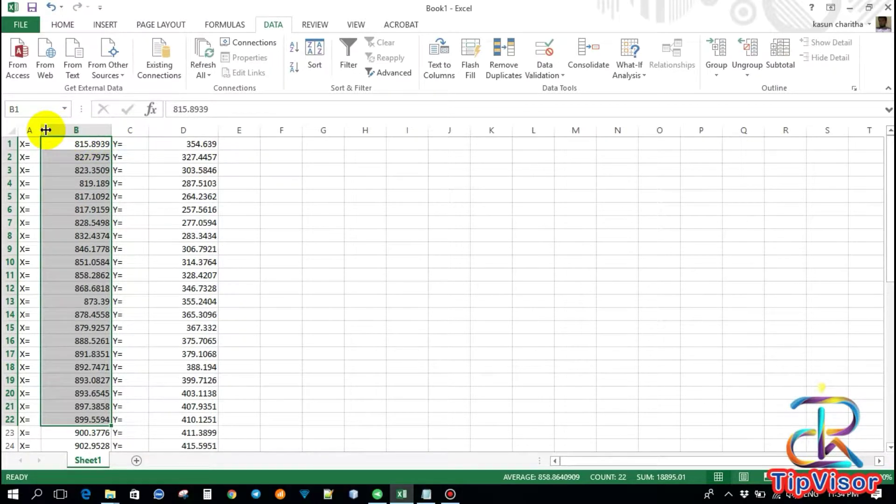
drag(45, 130, 59, 131)
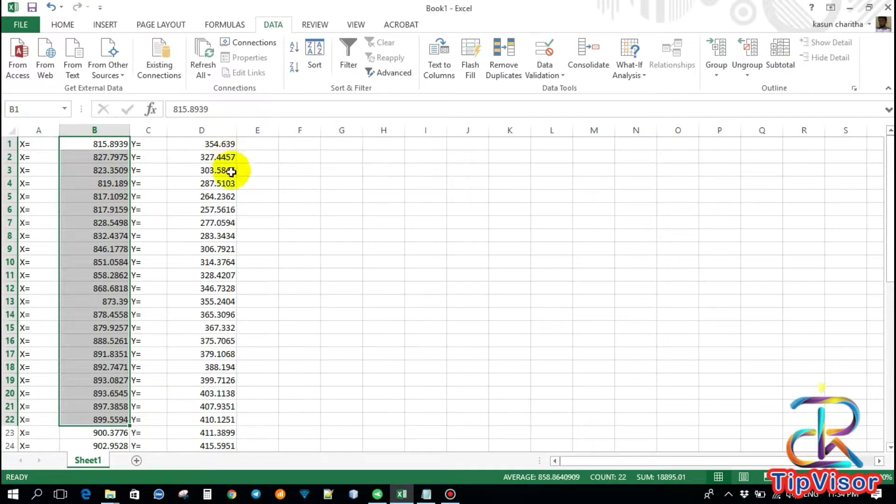
scroll(229, 215, down, 11)
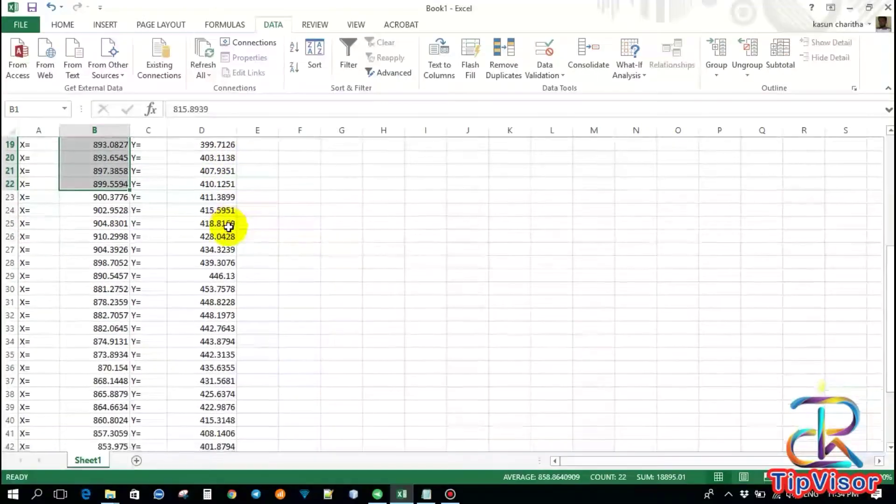
scroll(229, 231, down, 1)
scroll(228, 231, up, 12)
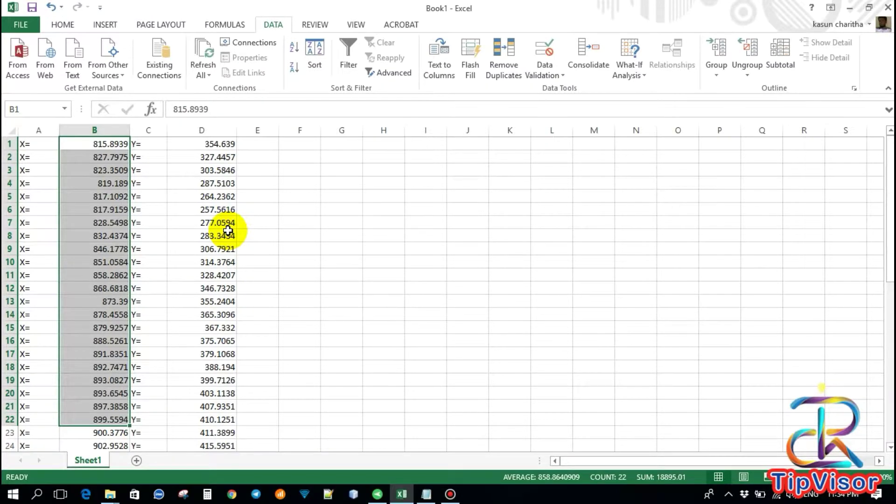
scroll(228, 231, down, 11)
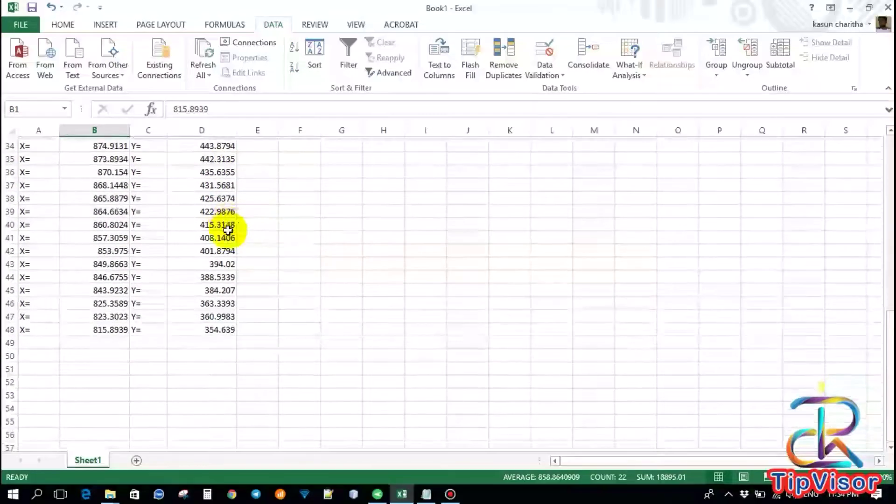
scroll(228, 230, up, 11)
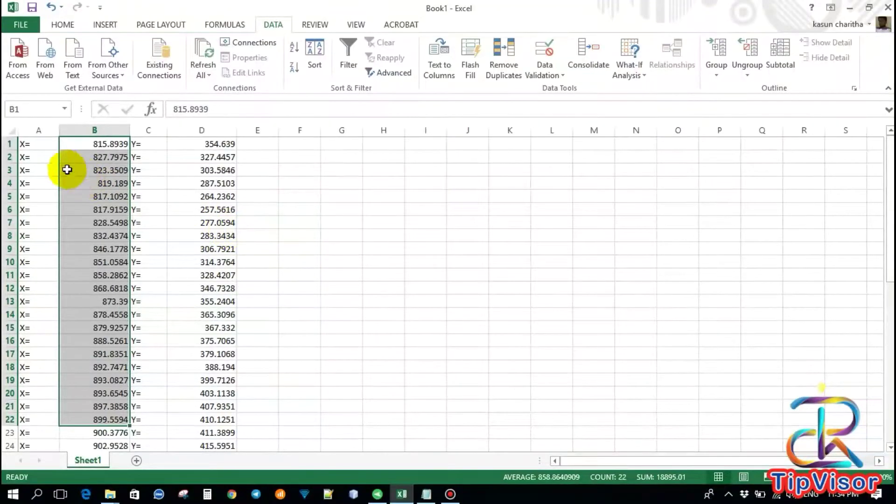